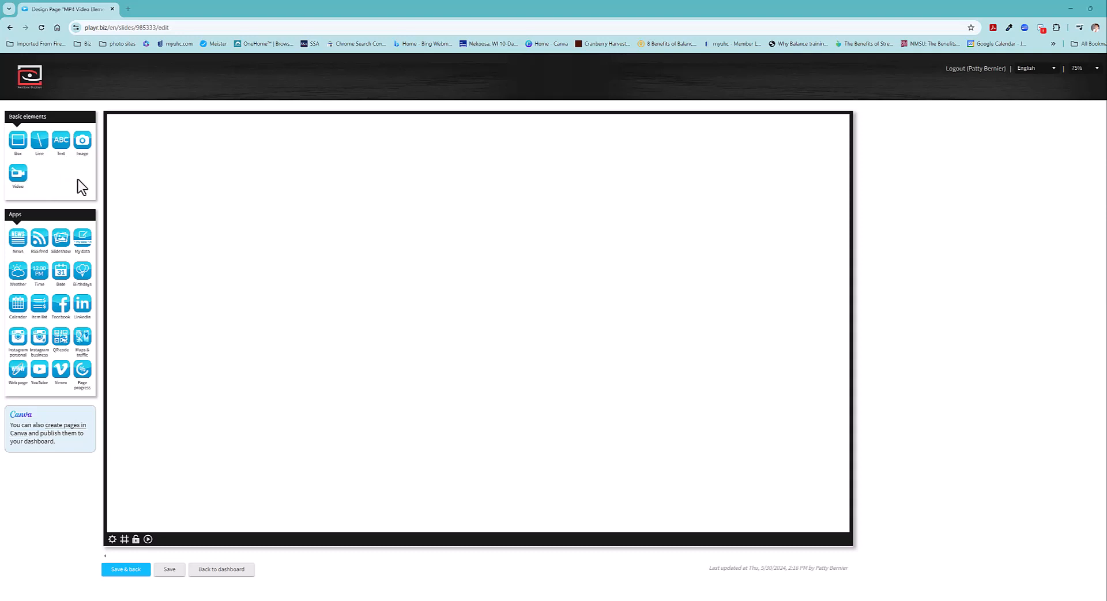
Step: Add a video element to the page and look over the file upload option and the Pexels stock videos
click(14, 178)
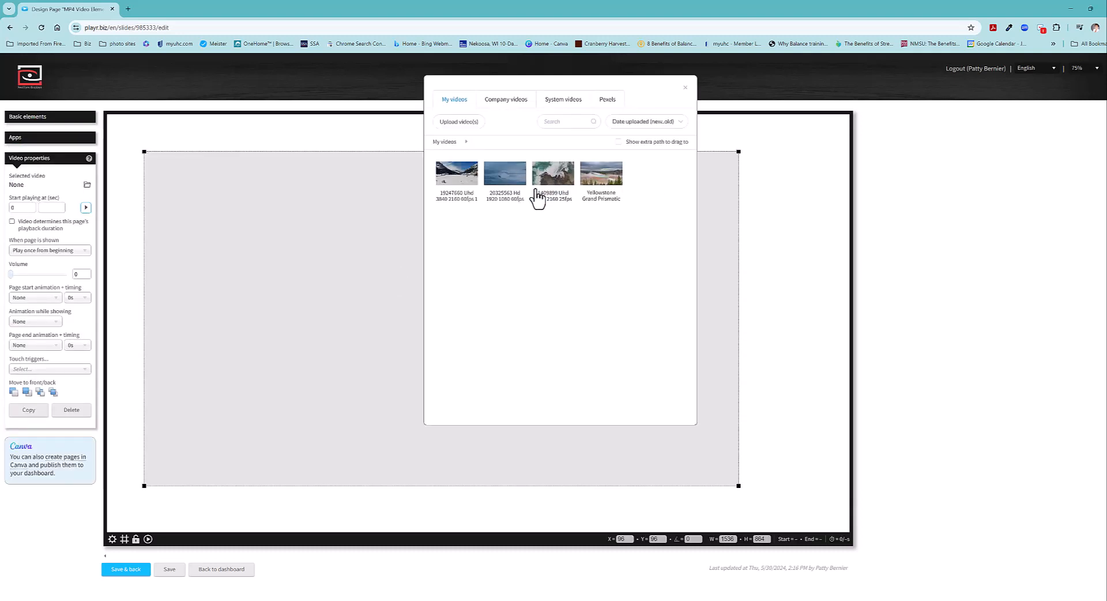
click(464, 123)
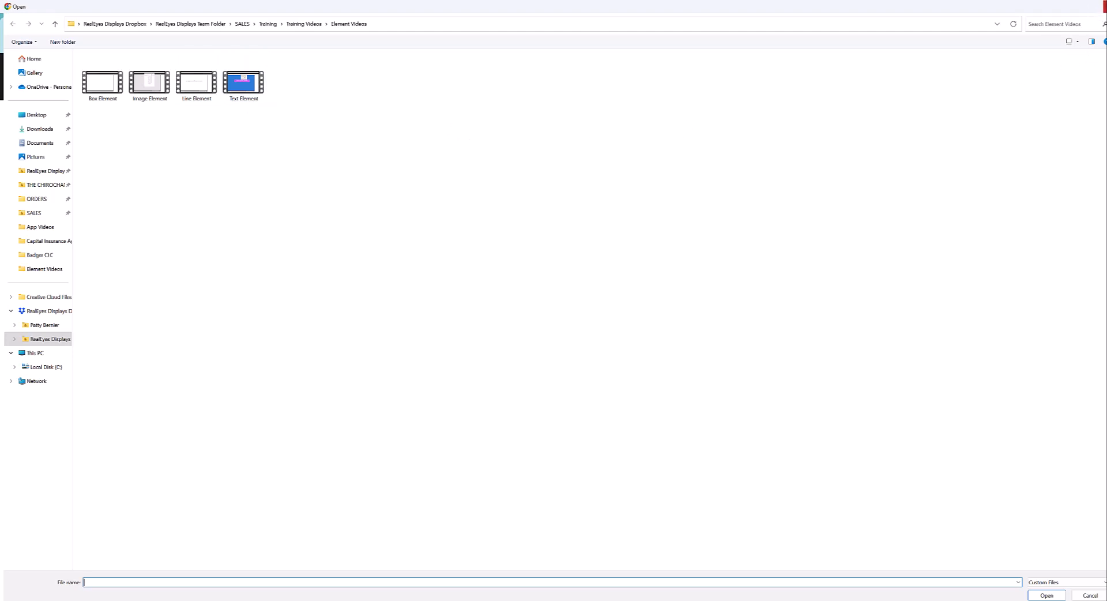
click(1105, 7)
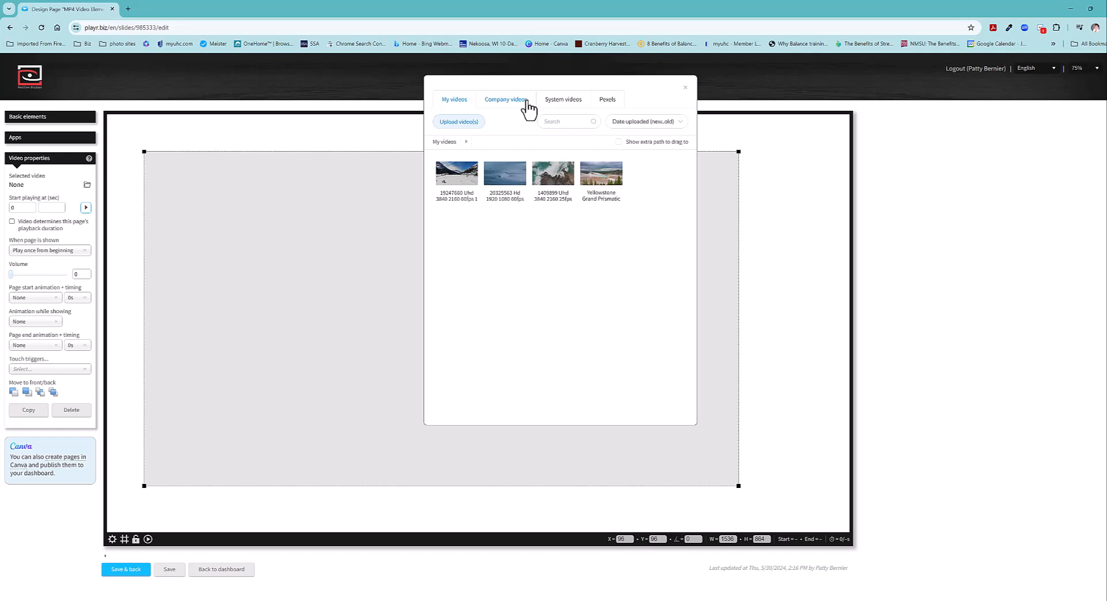
click(609, 102)
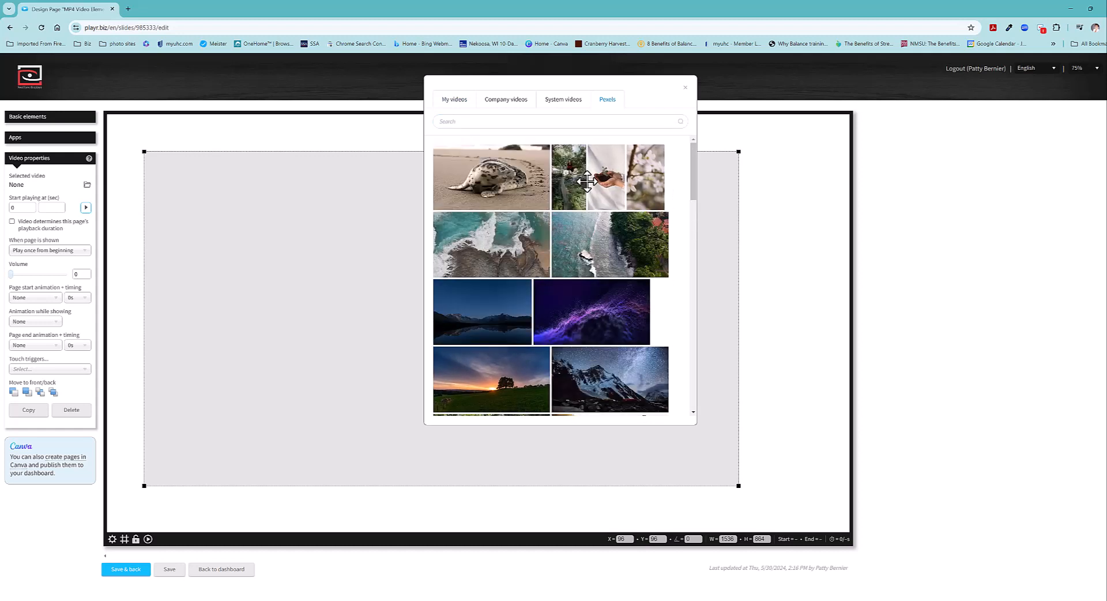
click(542, 120)
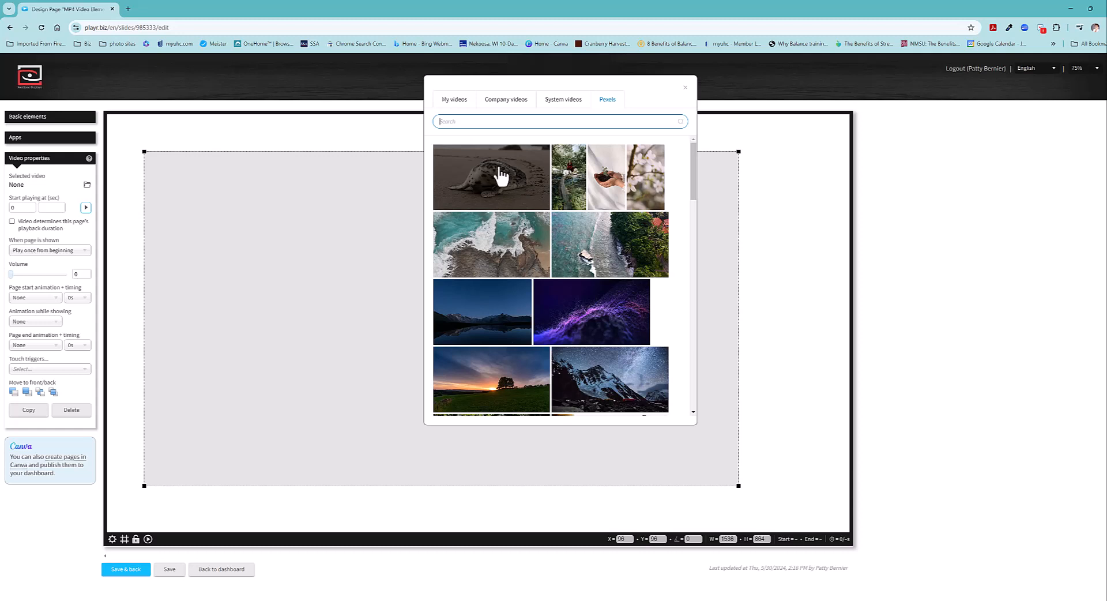
click(462, 103)
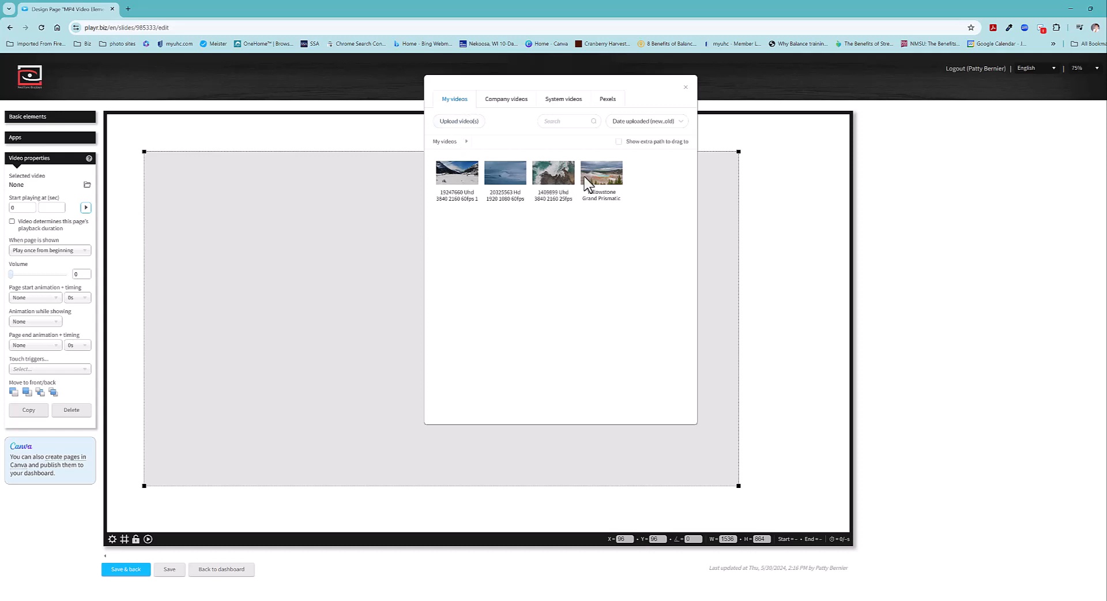
click(555, 184)
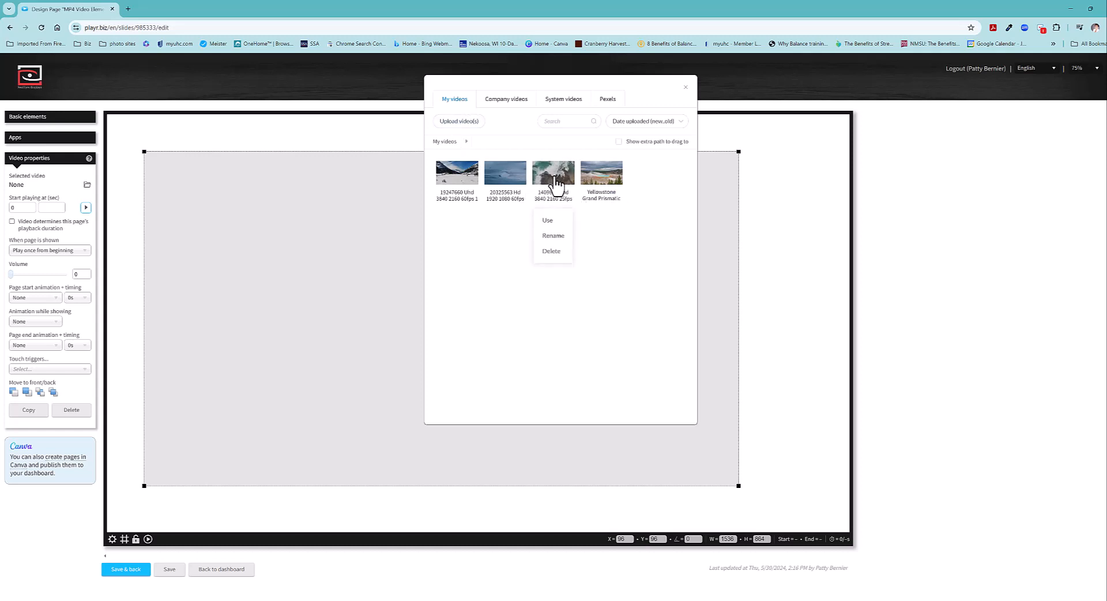
click(549, 221)
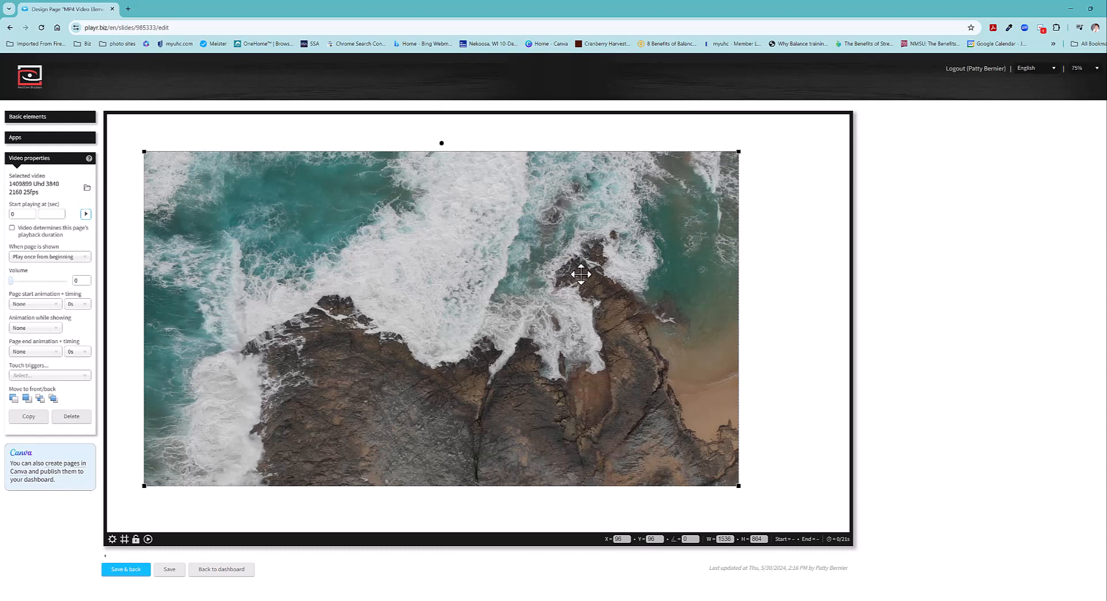
Step: Toggle the video to full page and back, shrink it to about 852 × 479 and place it at about X 149, Y 262
double_click(486, 288)
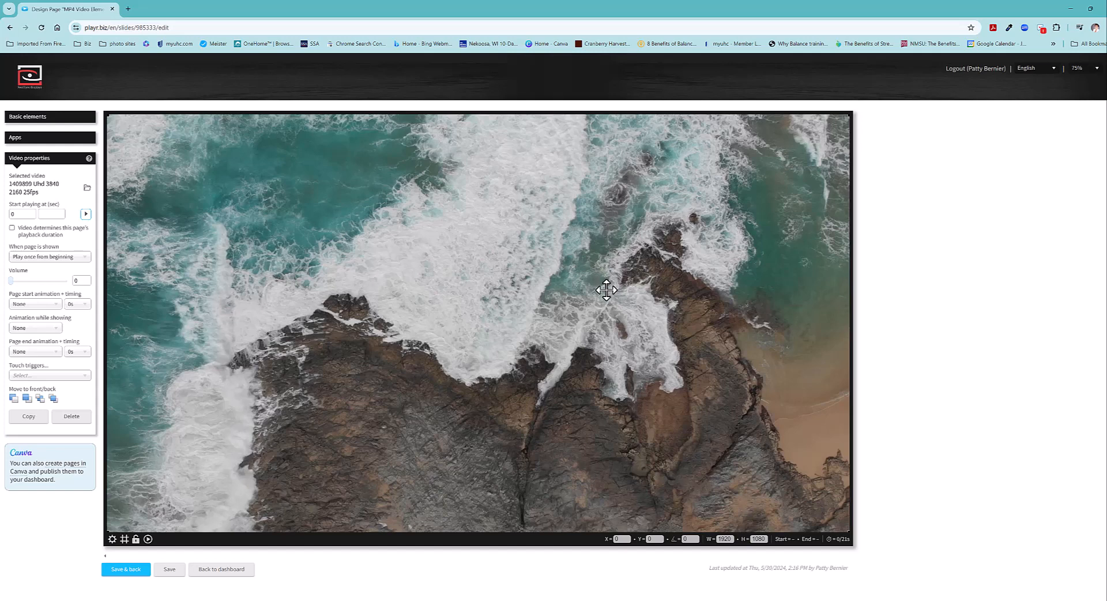
double_click(453, 284)
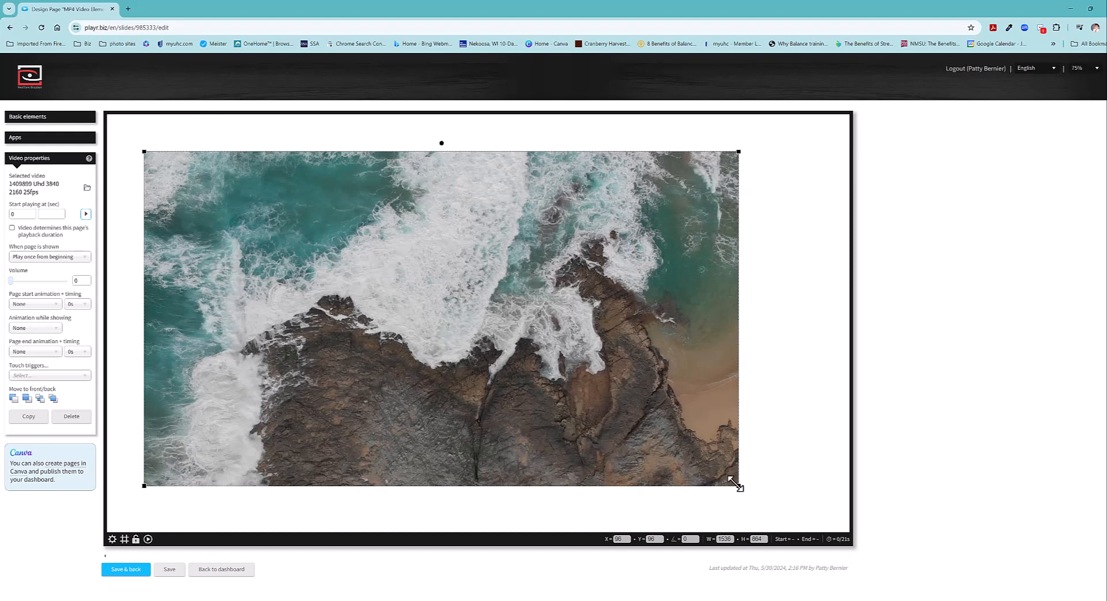
drag(738, 487, 375, 342)
drag(314, 264, 302, 334)
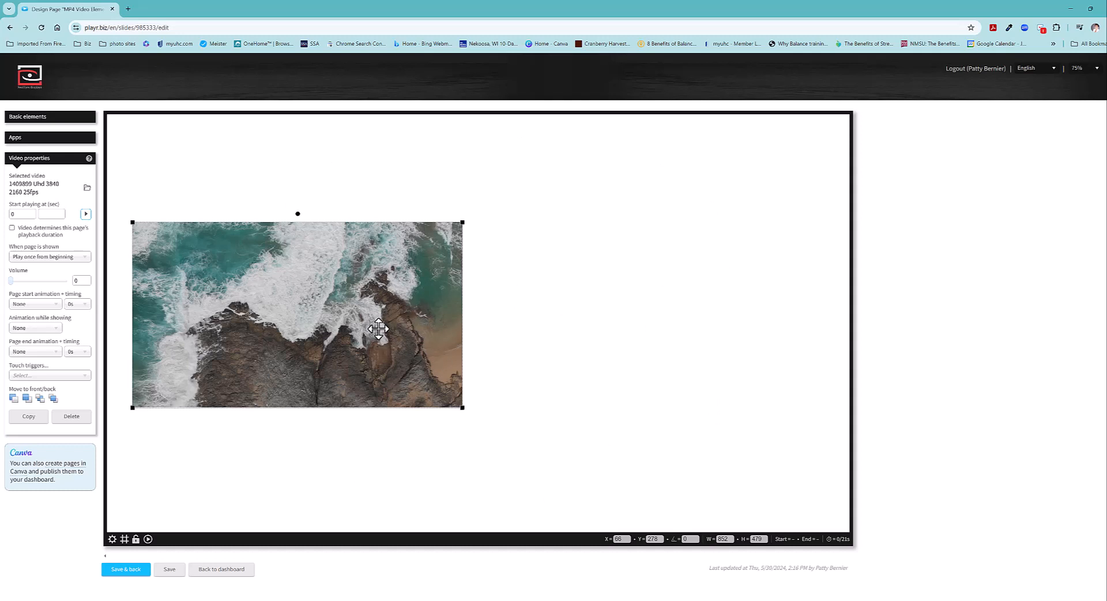
drag(379, 328, 411, 323)
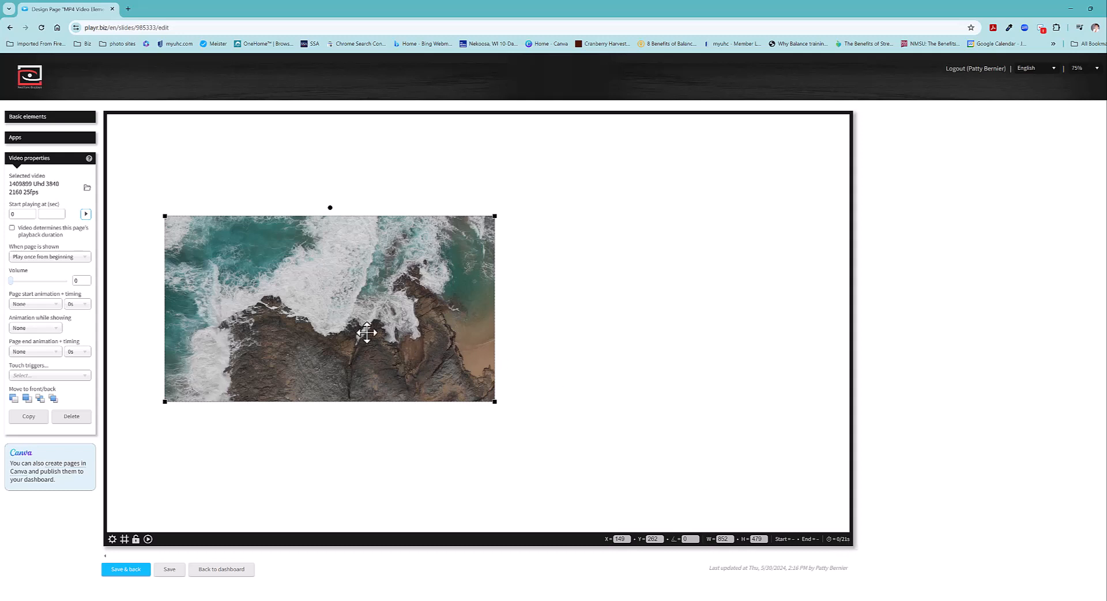
Step: Set the video to play from second 5 to second 15 and preview it
drag(18, 214, 4, 216)
text(5)
click(810, 500)
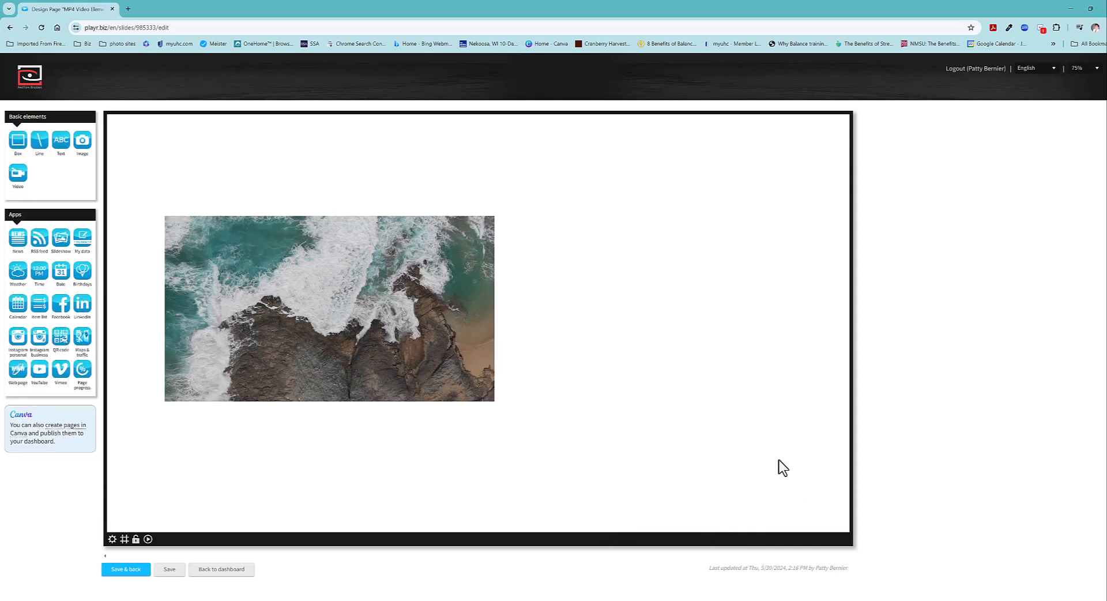
click(424, 353)
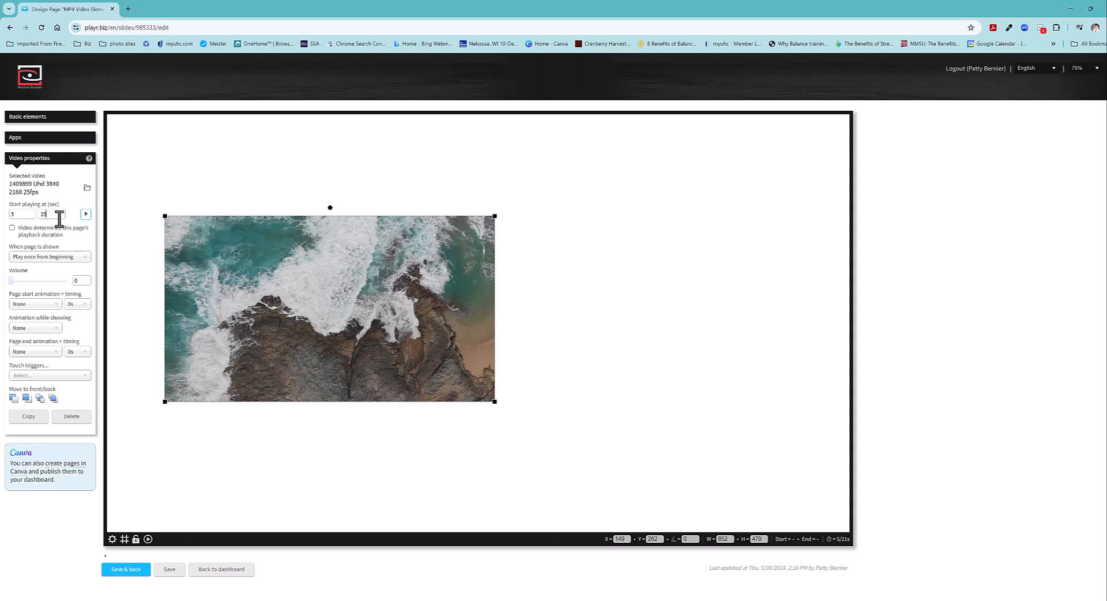
click(114, 247)
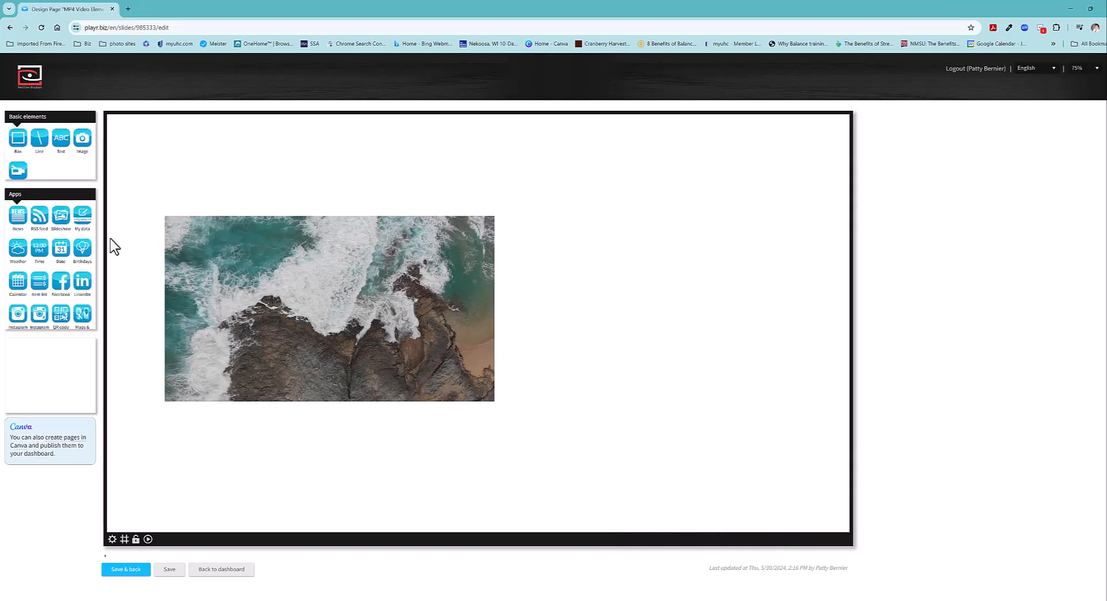
click(237, 303)
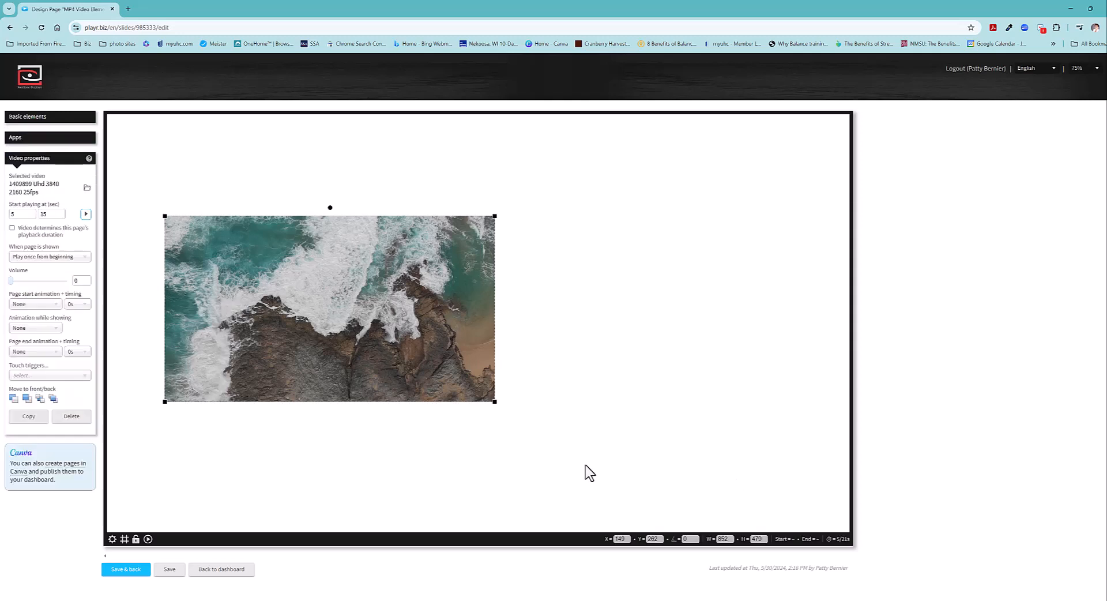
click(85, 214)
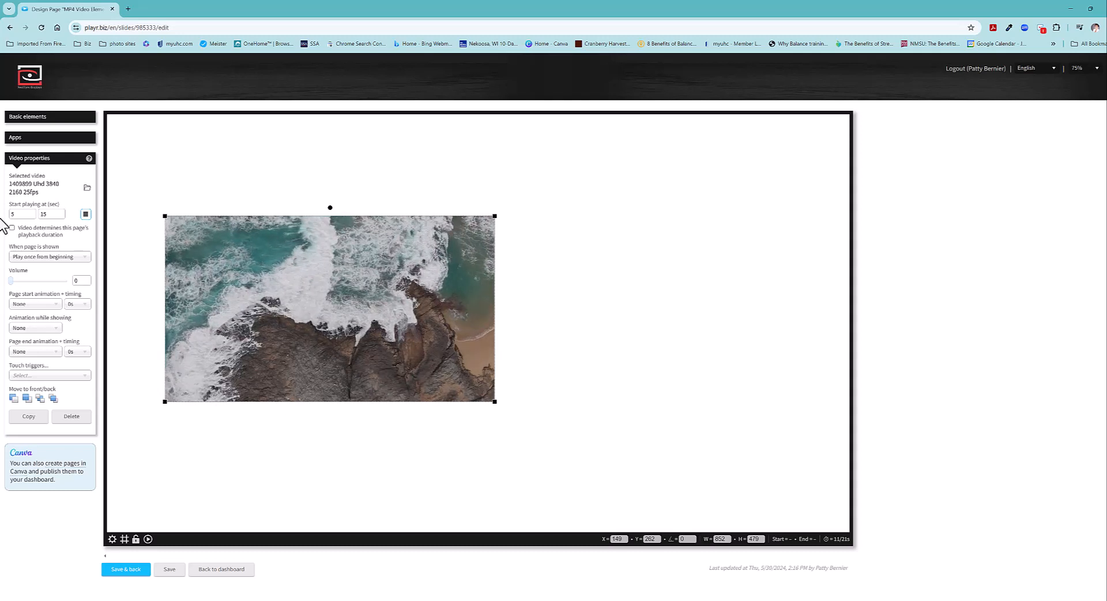
Step: Reset both the start and end playback times of the video to 0 seconds
double_click(38, 213)
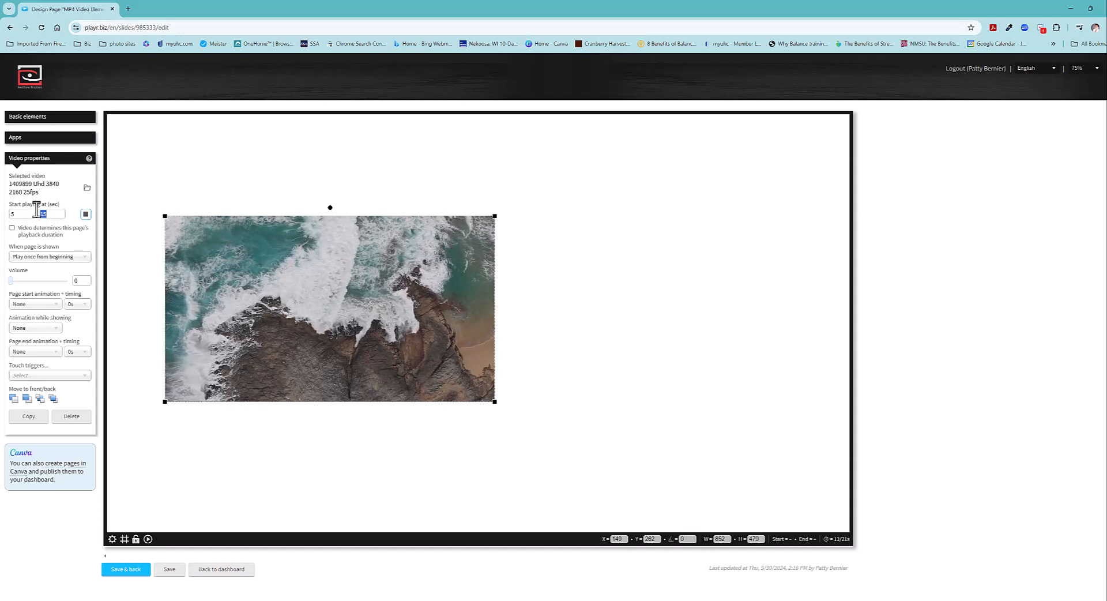
text(6)
double_click(8, 215)
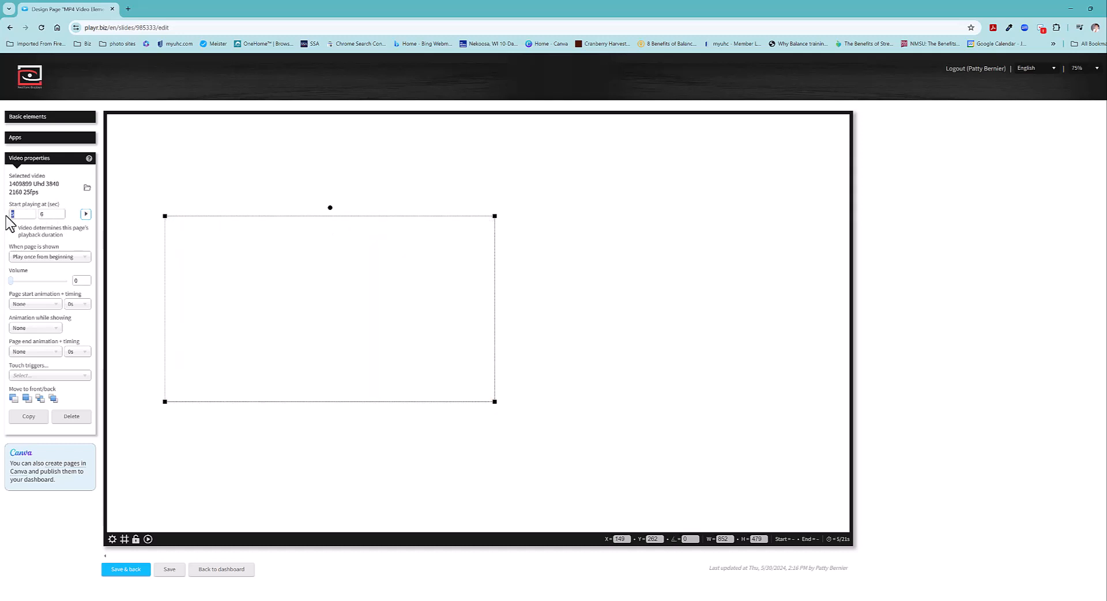
text(0)
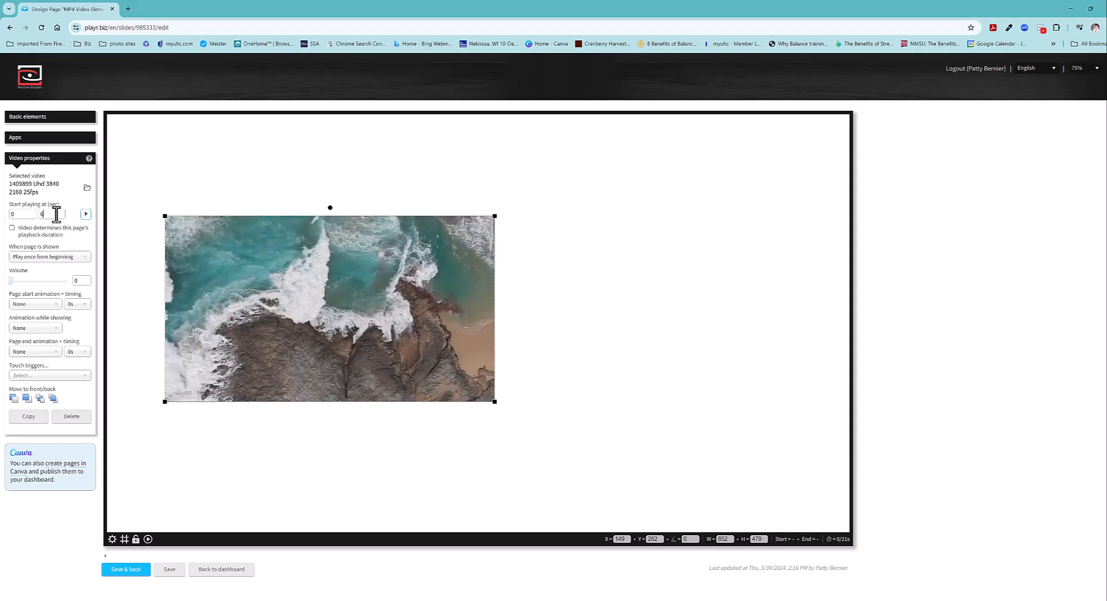
Step: Try letting the video determine the page's playback duration, and turn that option off again
click(55, 234)
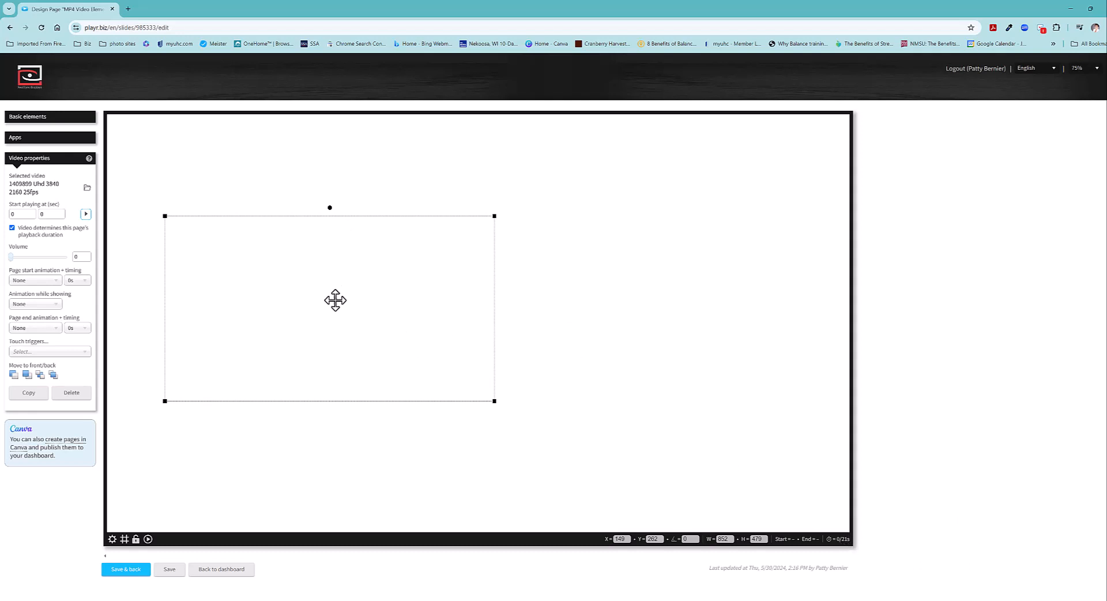
click(12, 228)
click(12, 228)
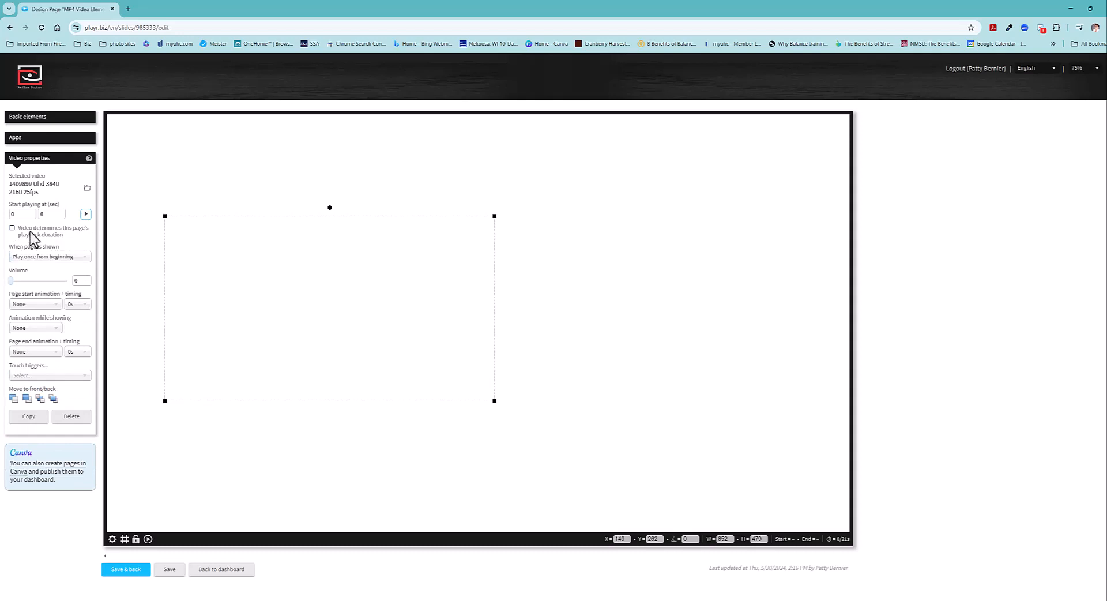
Step: Set the video to Continue playing when the page is shown and preview its playback
click(61, 257)
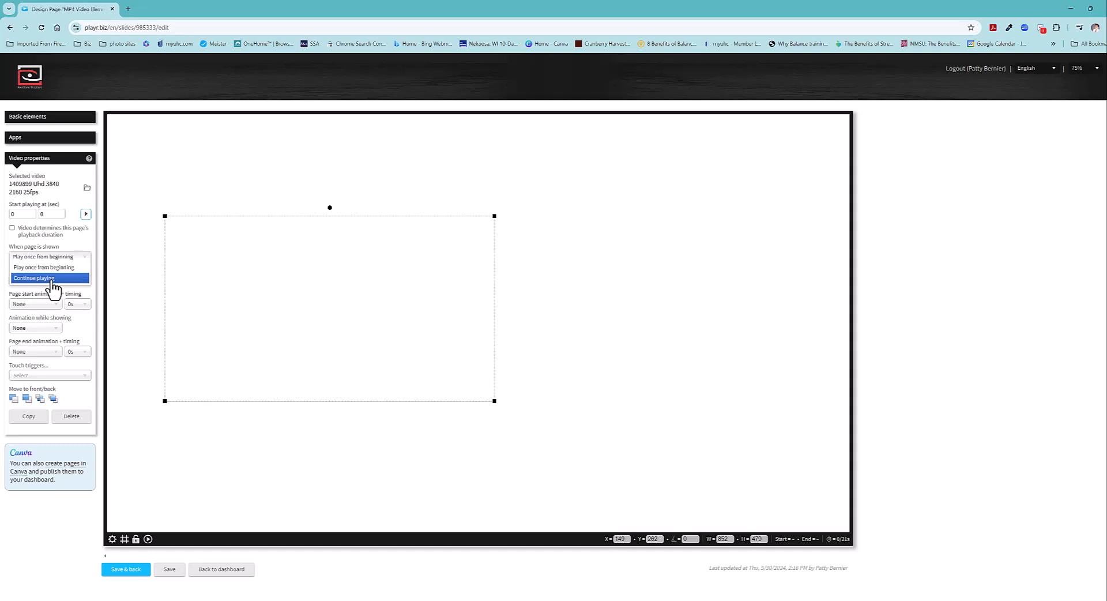
click(52, 279)
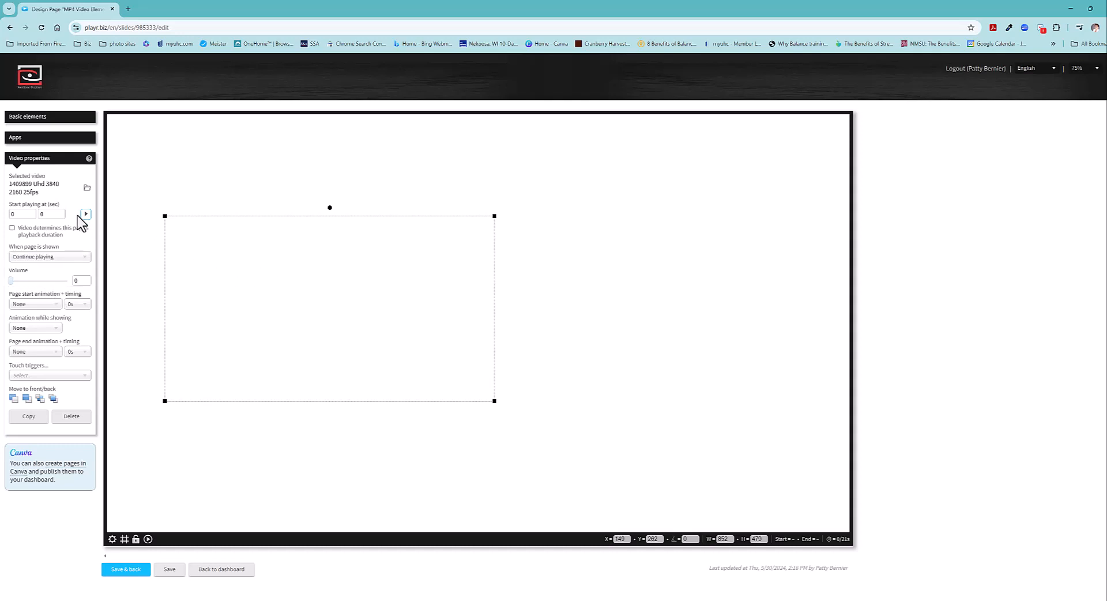
click(86, 214)
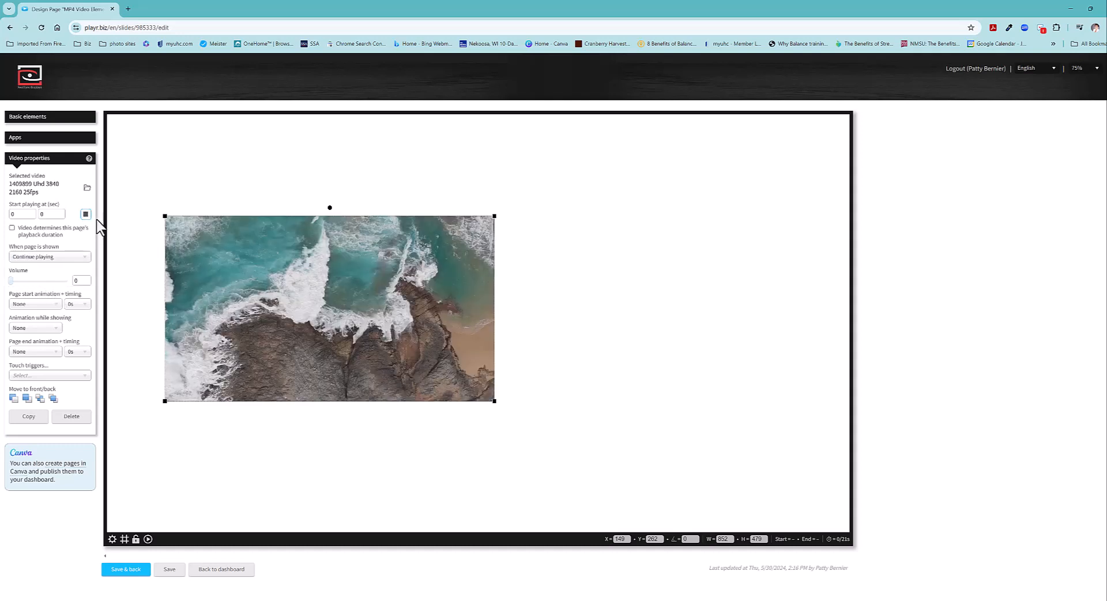
Step: Expand the video to fill the whole page, set its volume to 88 and show the basic elements again
double_click(364, 297)
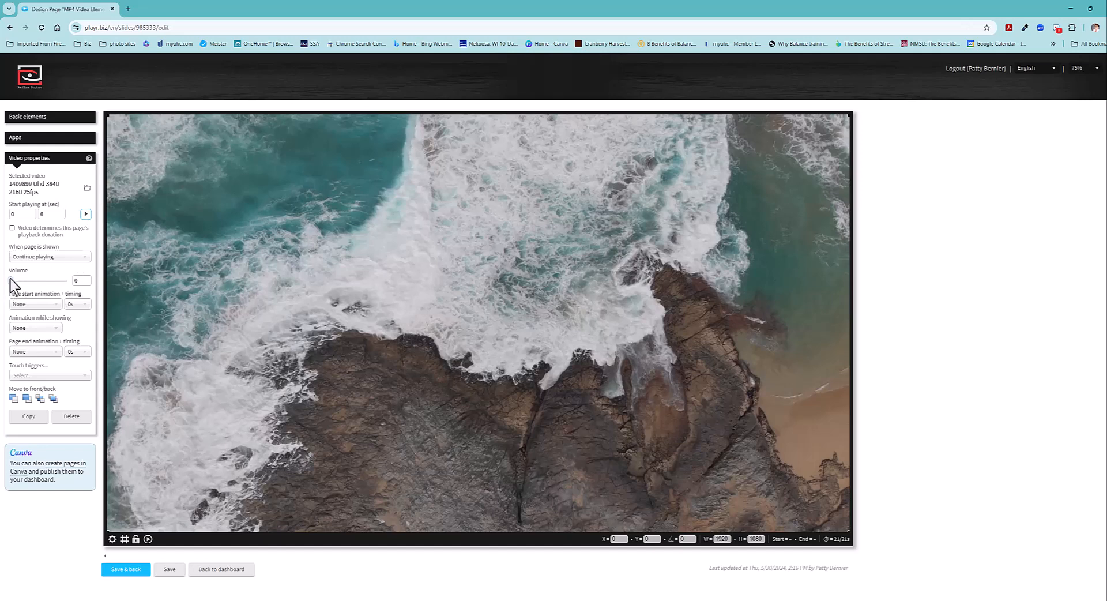
drag(11, 280, 58, 285)
click(60, 116)
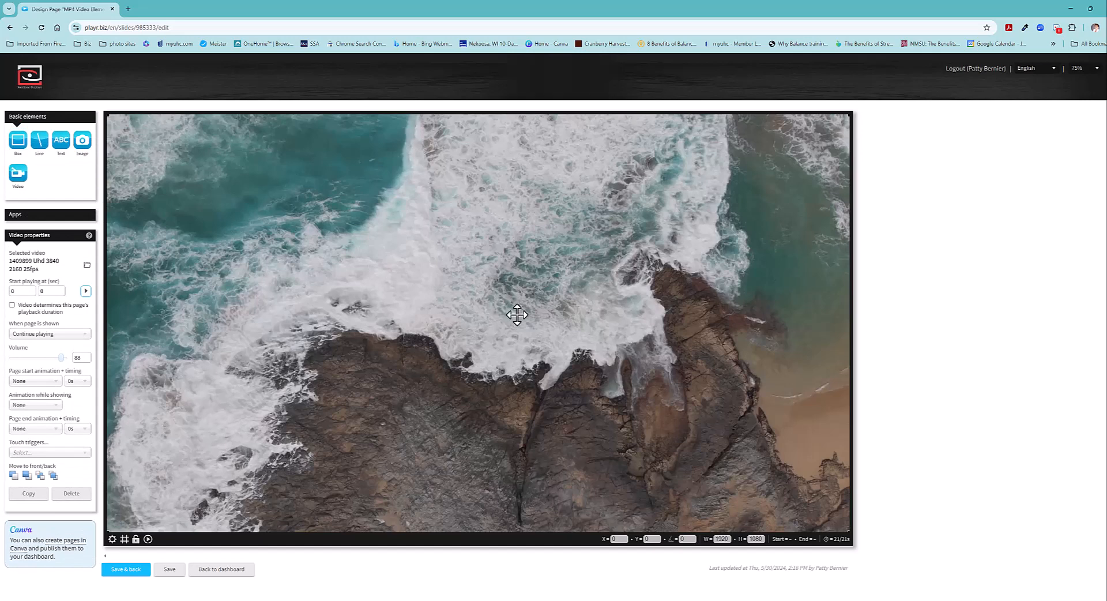